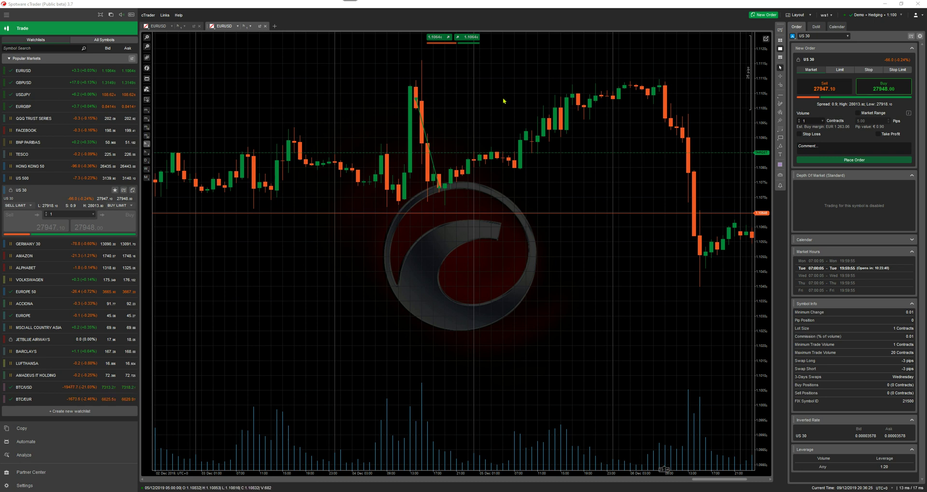
# - Hide the bid price line, grid, period separators and tick volume on the EURUSD chart
pyautogui.rightClick(502, 99)
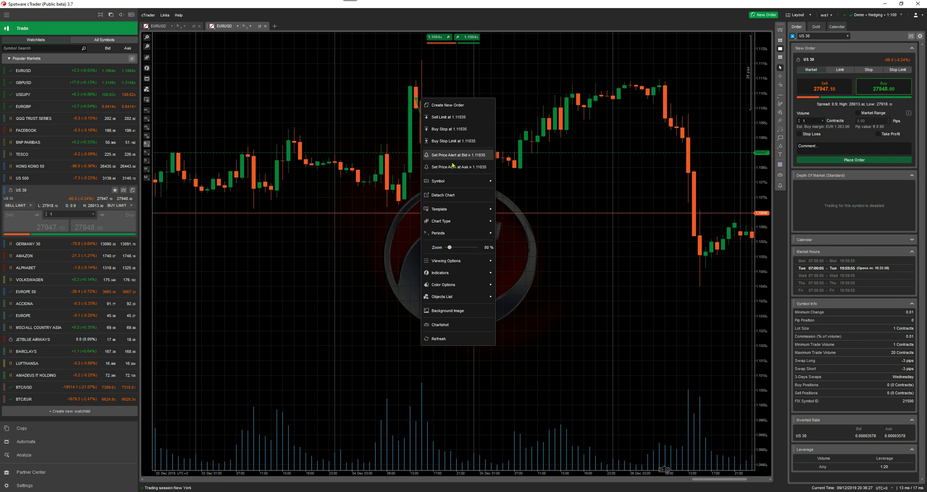
pyautogui.moveTo(454, 285)
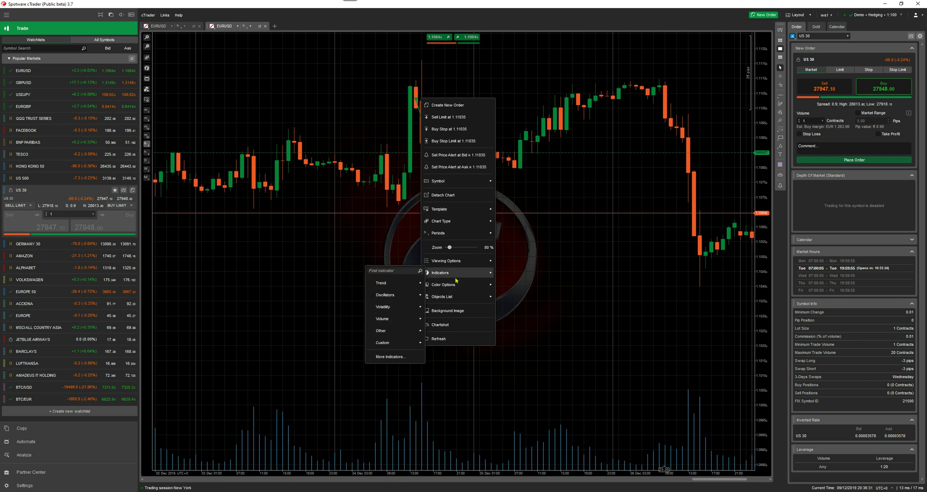
pyautogui.moveTo(466, 260)
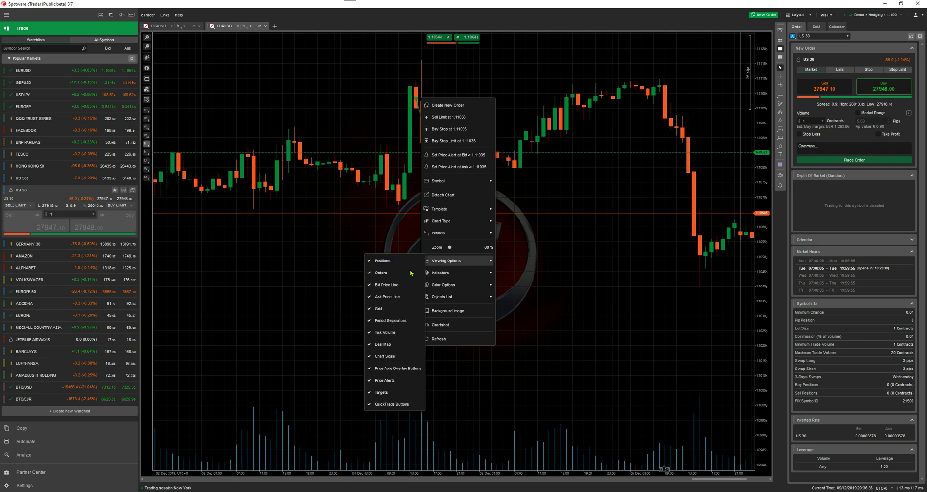
pyautogui.click(391, 285)
pyautogui.click(388, 309)
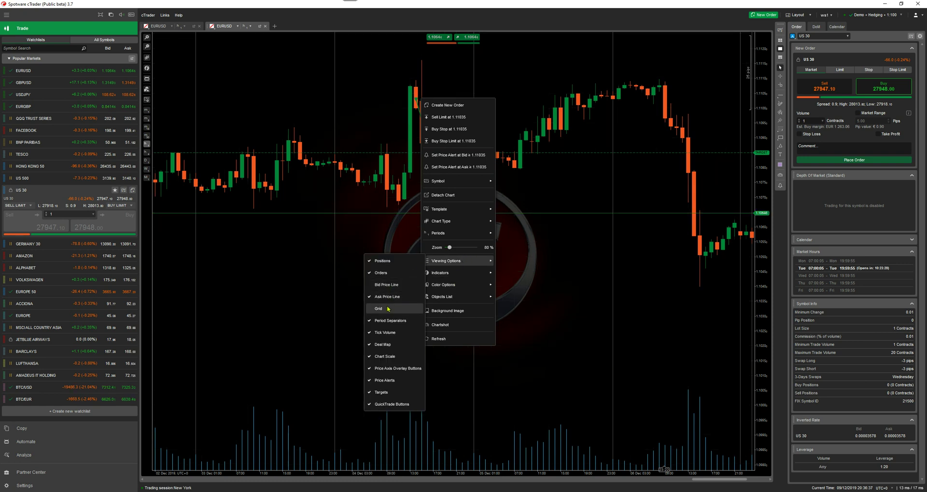
pyautogui.click(388, 321)
pyautogui.click(387, 332)
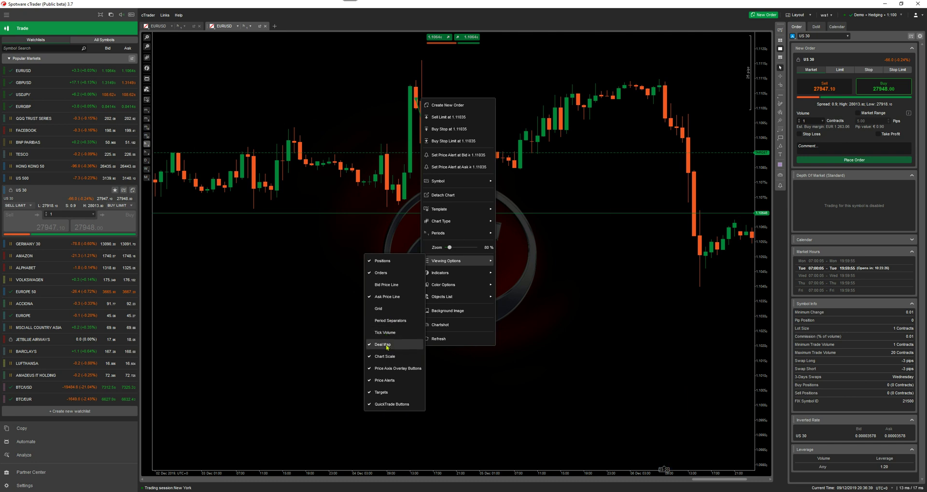
# - Hide the deal map, chart scale, price axis overlay buttons, price alerts and targets on the EURUSD chart
pyautogui.click(387, 346)
pyautogui.click(385, 356)
pyautogui.click(385, 368)
pyautogui.click(384, 381)
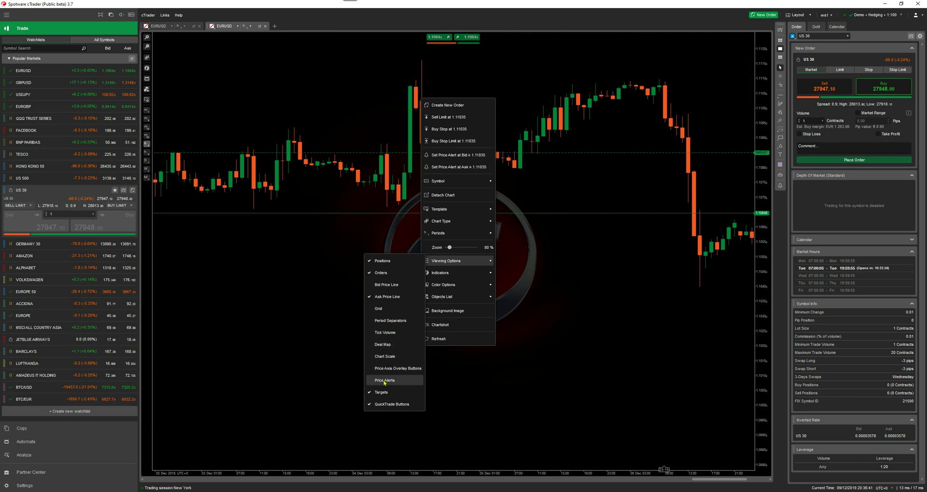
pyautogui.click(382, 393)
pyautogui.click(633, 293)
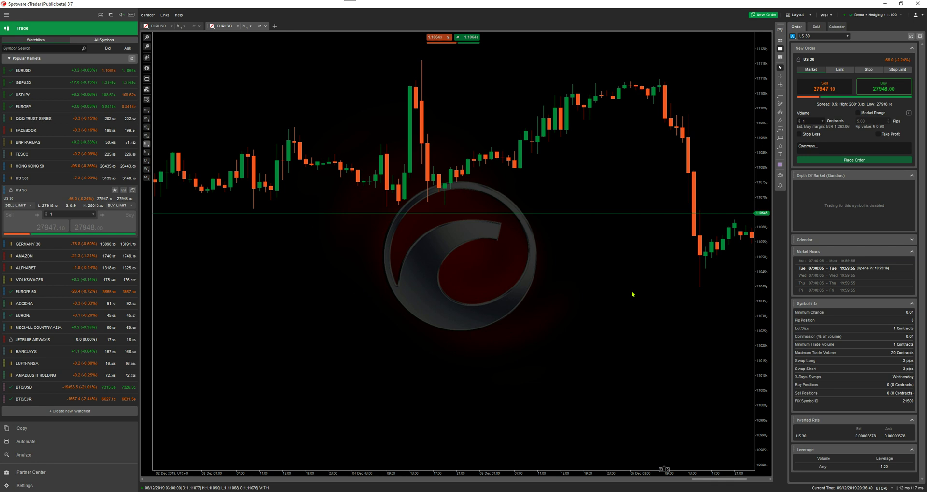
# - Set the EURUSD h1 chart's background image to None and save the change
pyautogui.moveTo(564, 223); pyautogui.dragTo(533, 270)
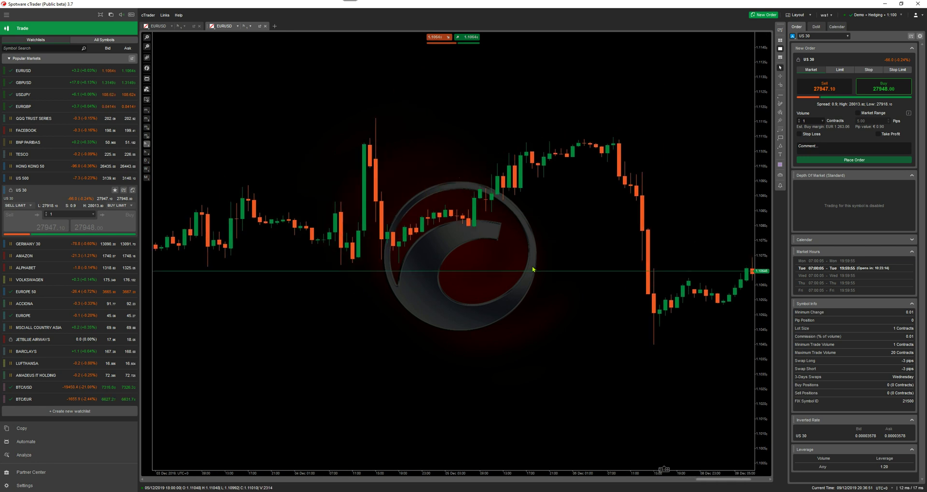
pyautogui.moveTo(581, 242); pyautogui.dragTo(448, 250)
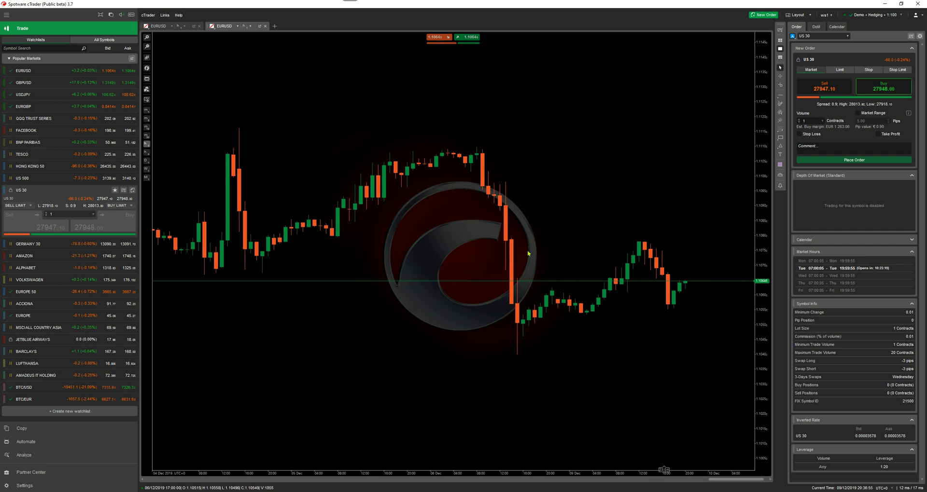
pyautogui.moveTo(499, 271); pyautogui.dragTo(560, 224)
pyautogui.rightClick(591, 150)
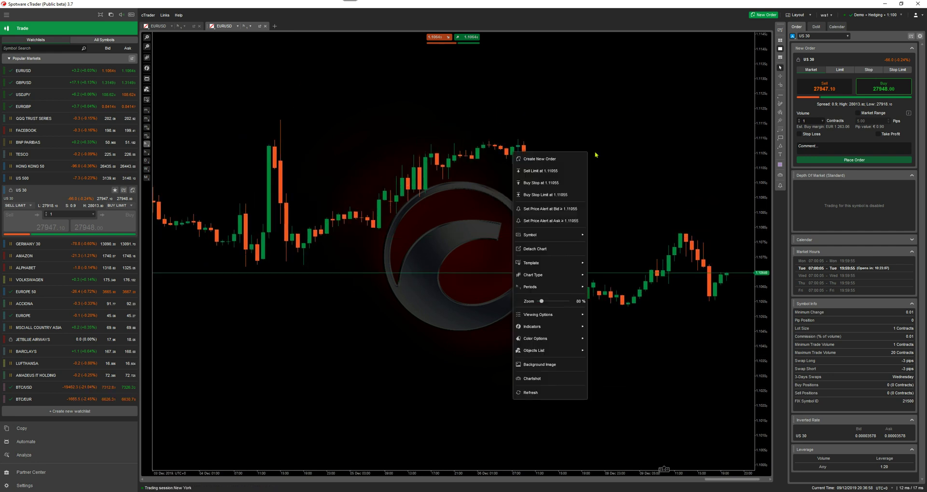
pyautogui.click(551, 366)
pyautogui.click(399, 219)
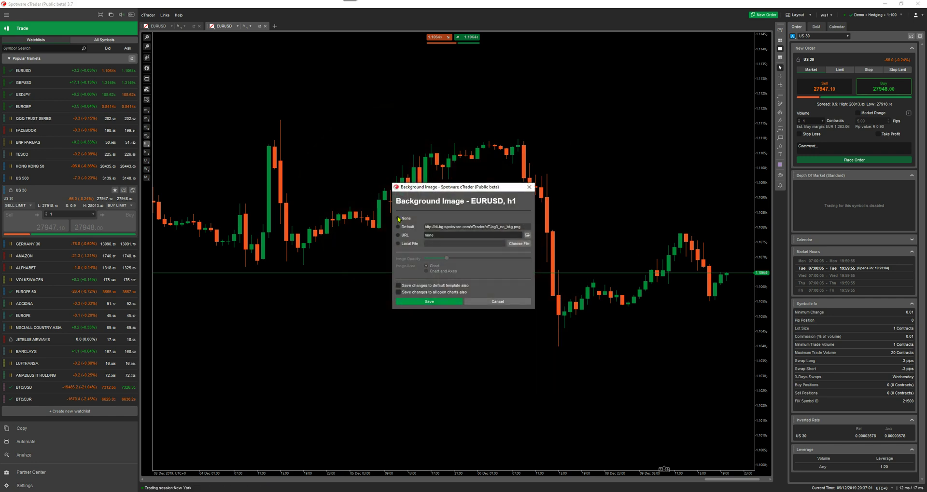
pyautogui.click(447, 300)
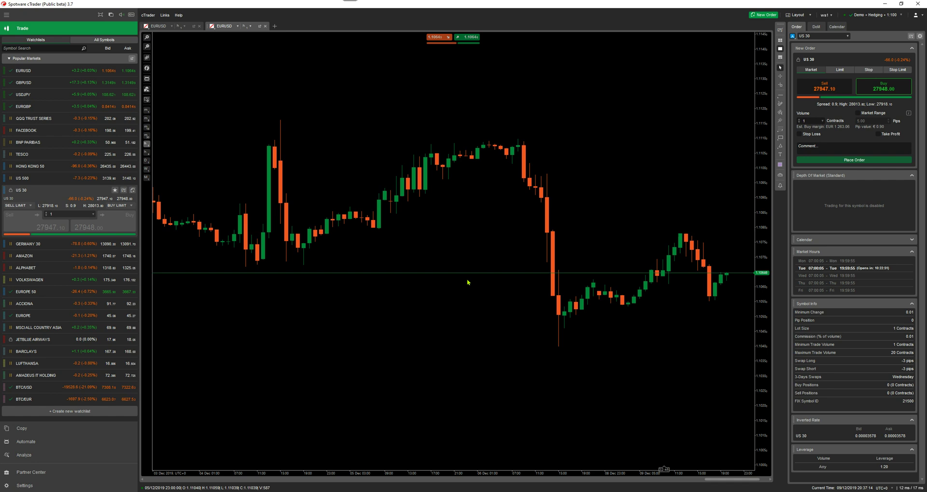
pyautogui.rightClick(583, 147)
pyautogui.click(536, 358)
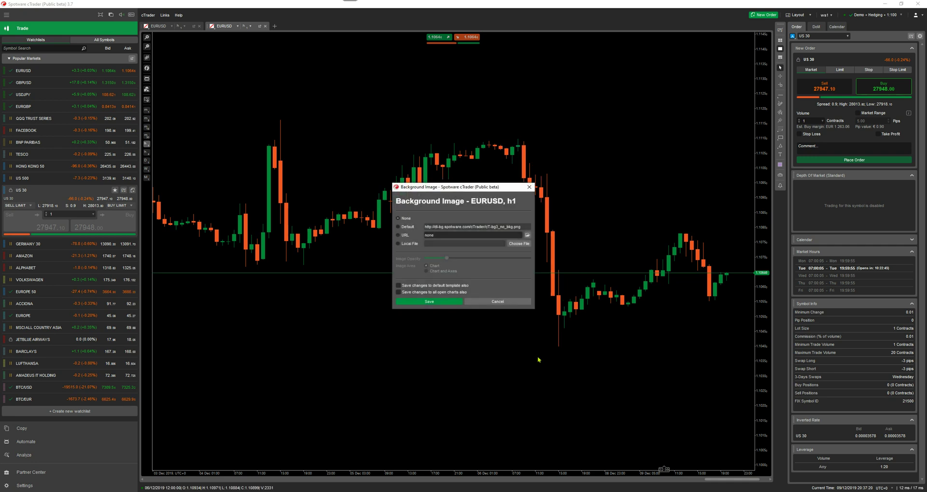
pyautogui.click(498, 301)
# - Set the chart's background color to the dark grey FF262626 from the standard palette
pyautogui.rightClick(610, 160)
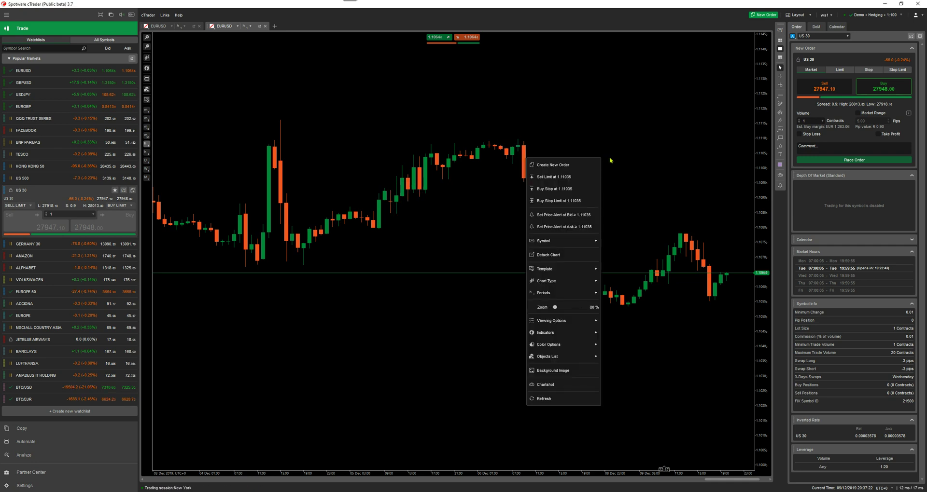
pyautogui.moveTo(548, 344)
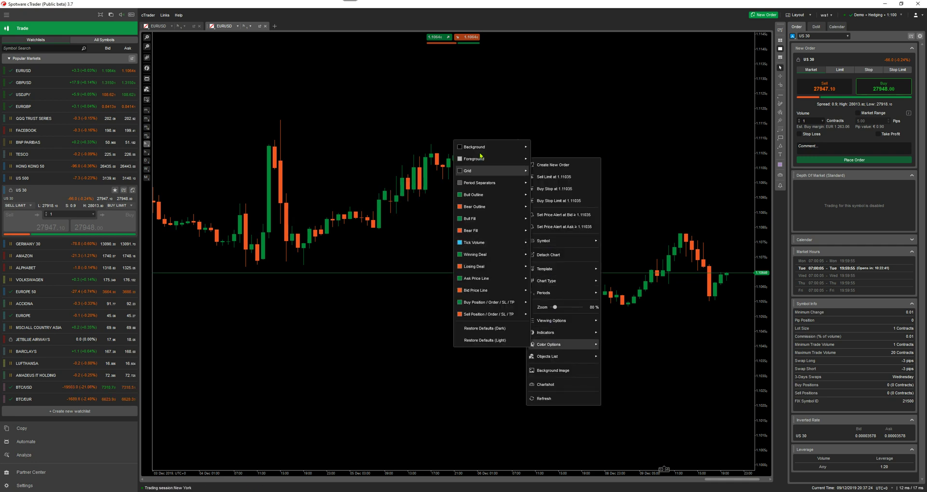
pyautogui.moveTo(481, 149)
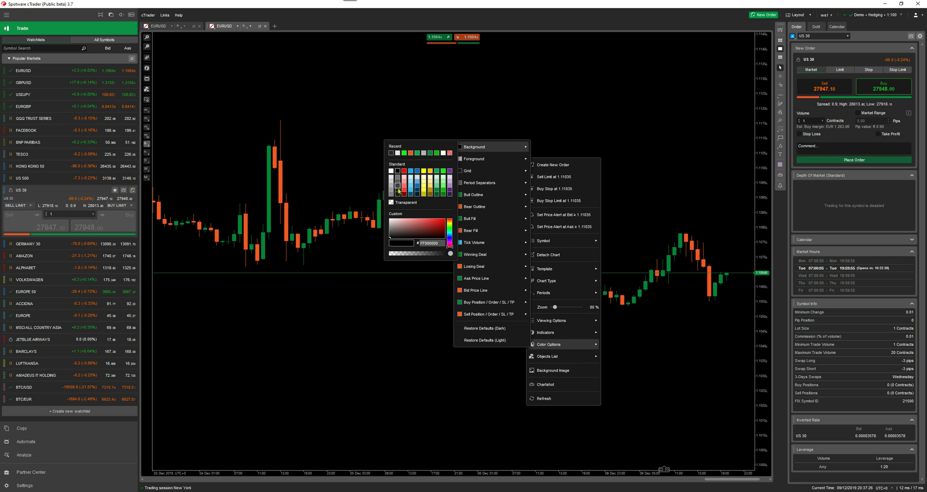
pyautogui.click(397, 186)
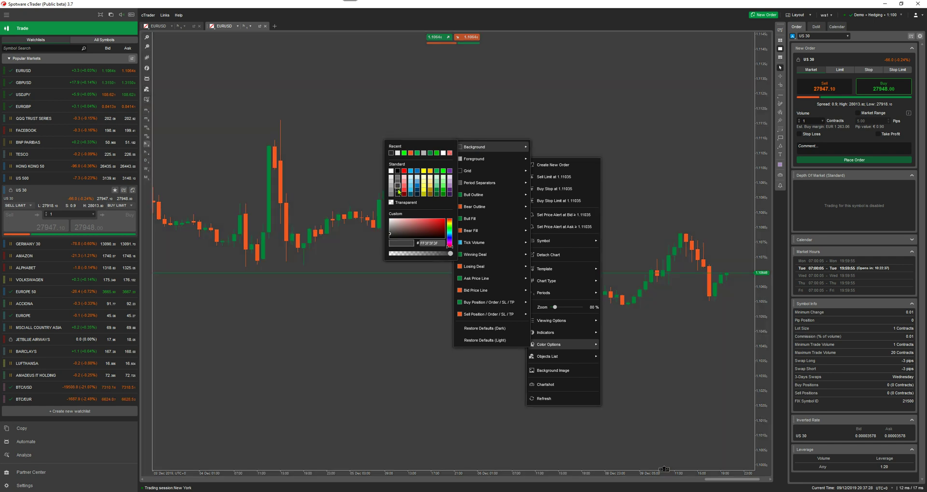
pyautogui.click(397, 191)
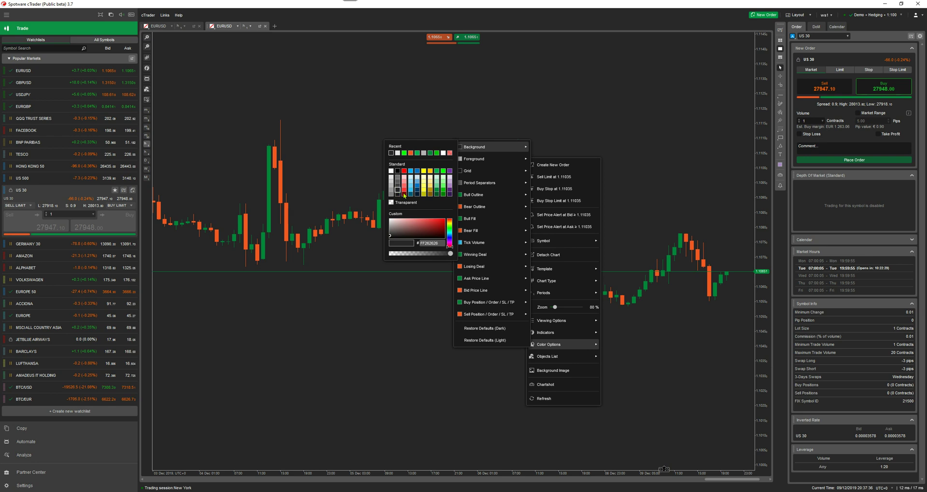
pyautogui.moveTo(391, 237); pyautogui.dragTo(392, 231)
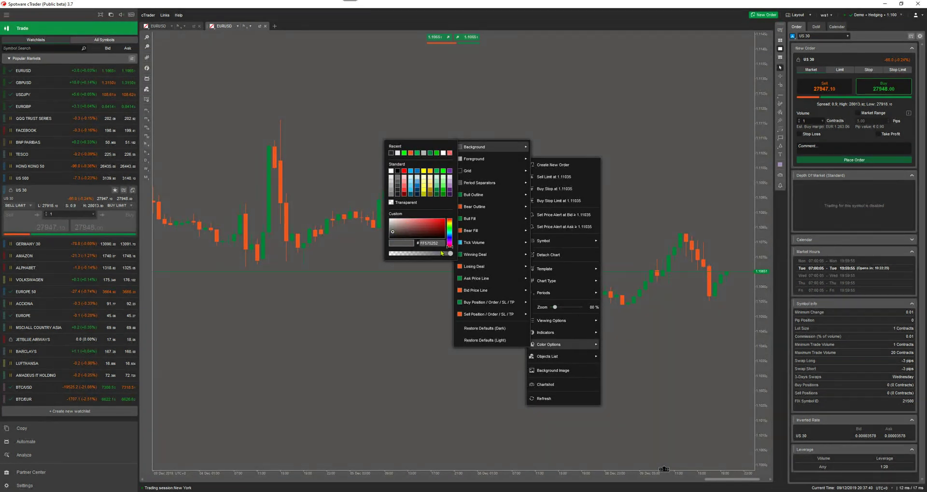
pyautogui.moveTo(450, 254); pyautogui.dragTo(408, 240)
pyautogui.click(396, 193)
pyautogui.click(521, 203)
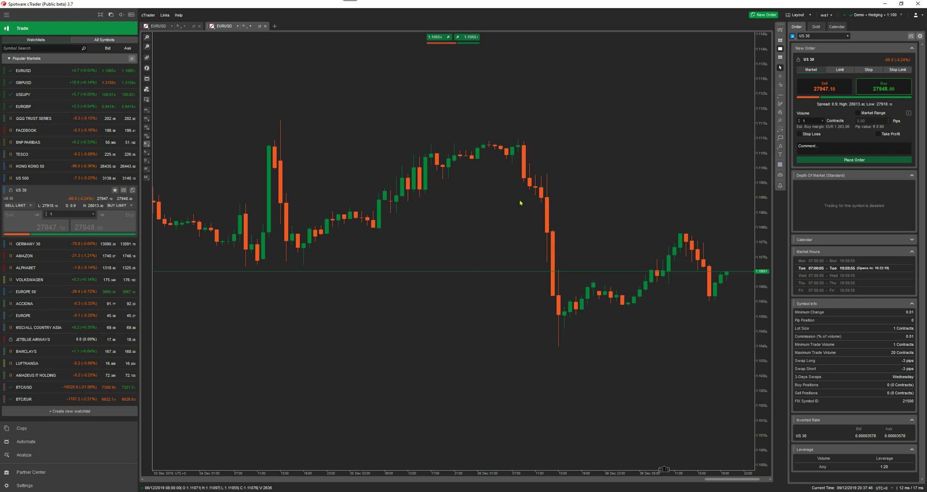
# - Set the bull candle outline color to a light grey from the standard palette
pyautogui.rightClick(622, 94)
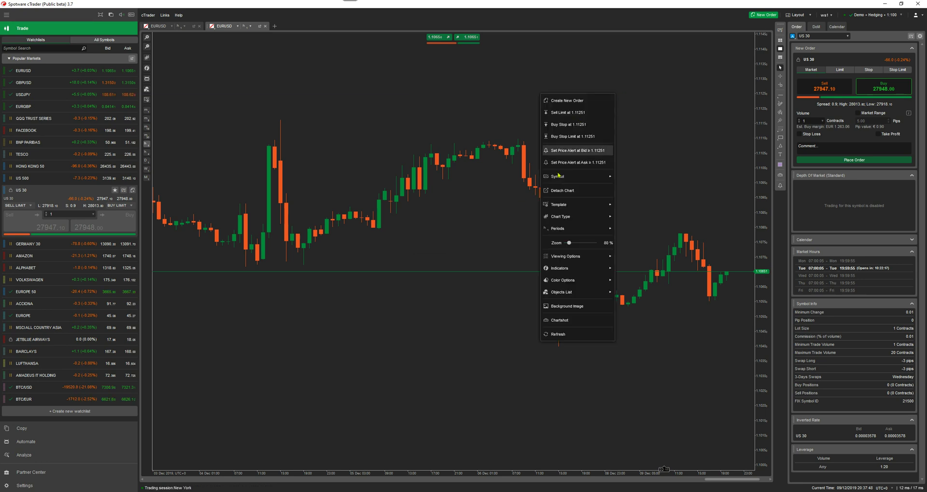
pyautogui.moveTo(560, 281)
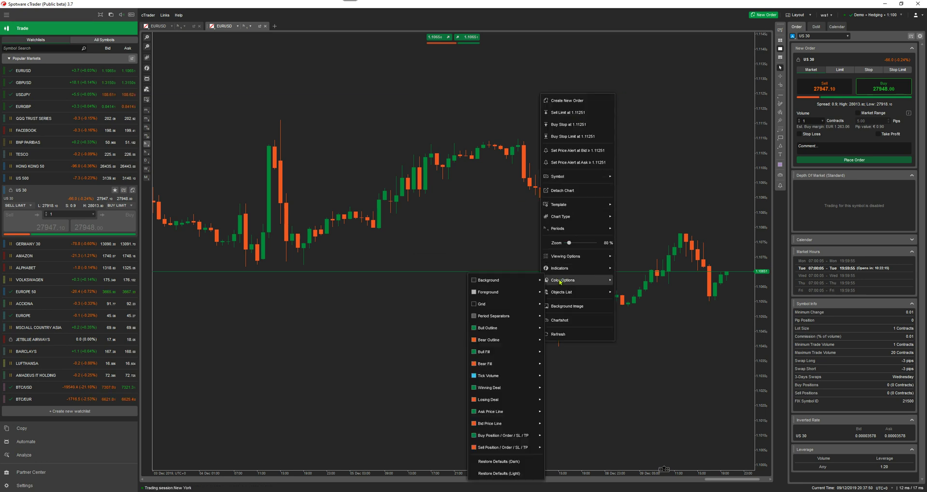
pyautogui.moveTo(490, 329)
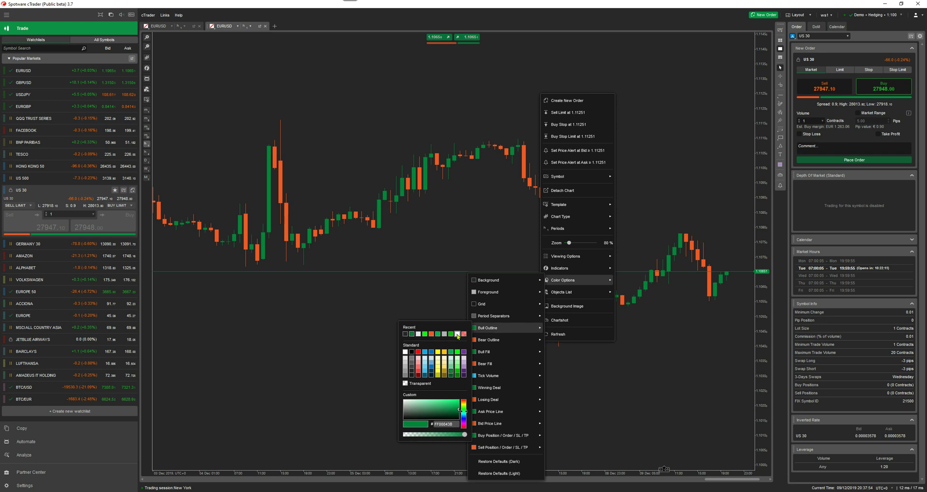
pyautogui.click(457, 334)
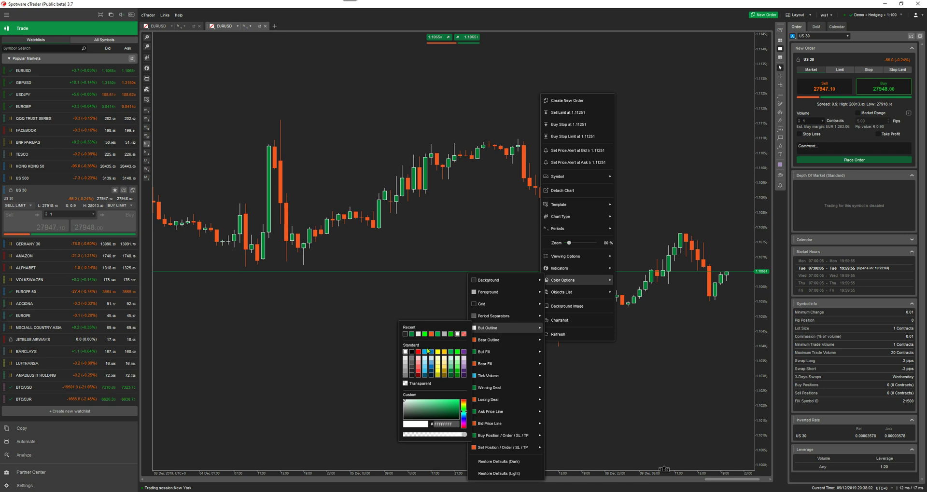
pyautogui.click(406, 371)
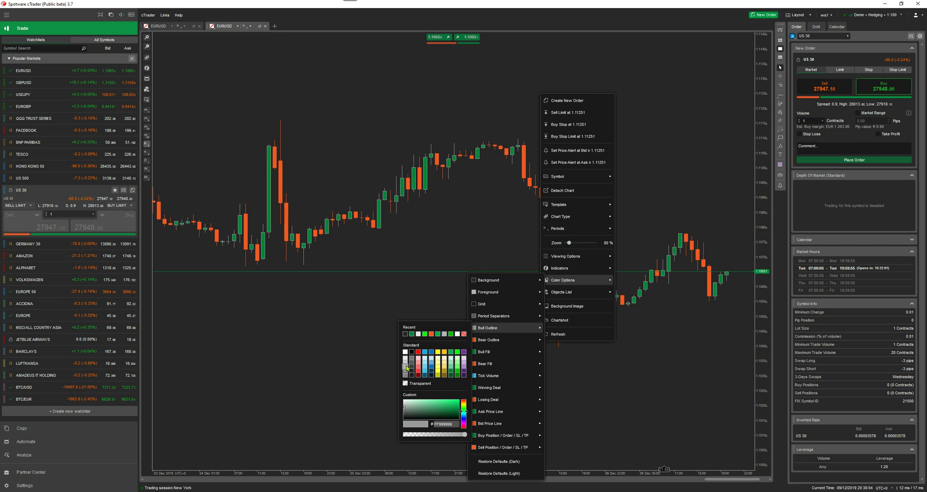
pyautogui.click(405, 367)
# - Set the bear candle outline to the same light grey using the recent colors
pyautogui.moveTo(487, 340)
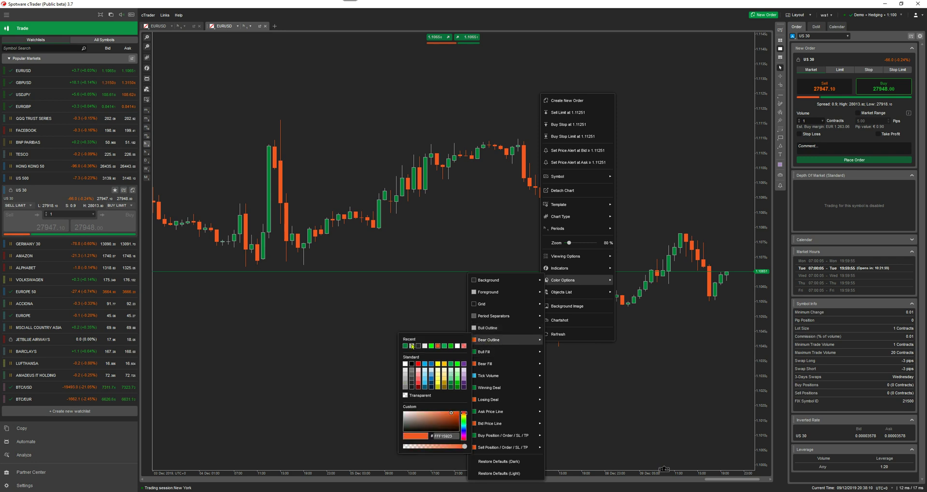
pyautogui.click(411, 346)
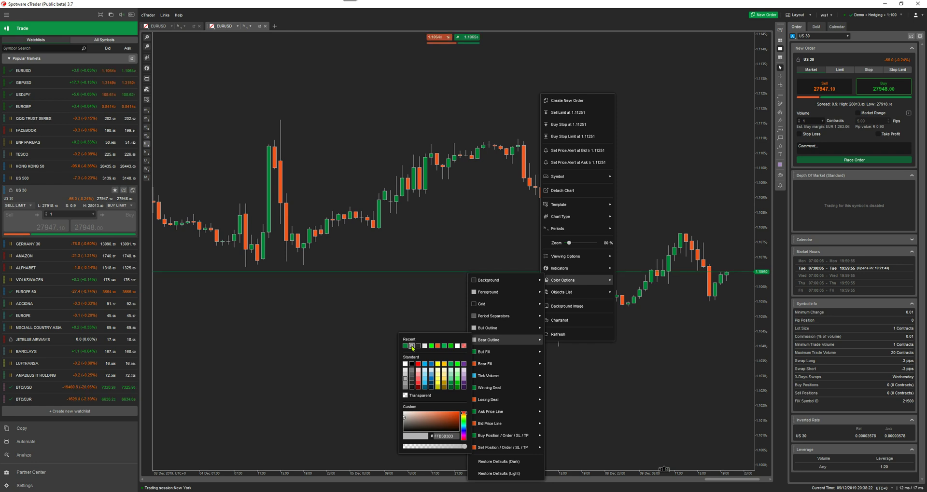
pyautogui.click(412, 346)
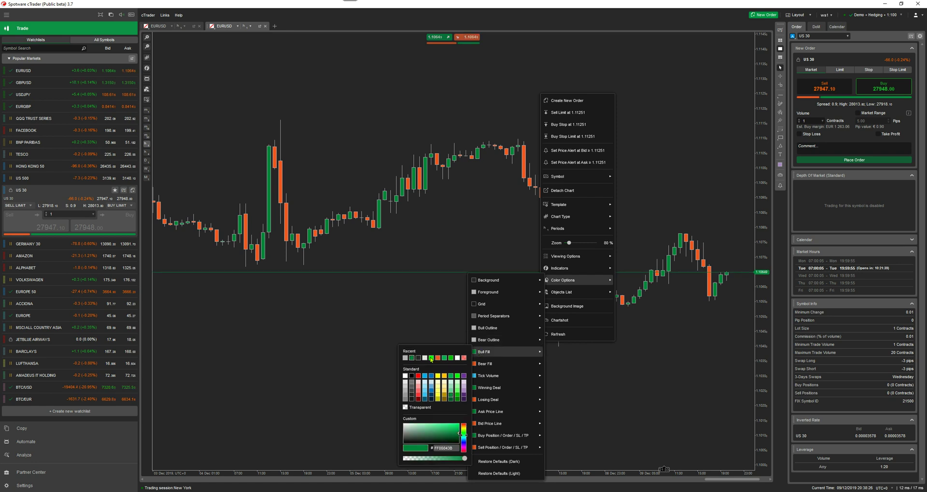
# - Set the bull candle fill to green FF01AF50 and the bear candle fill to bright red
pyautogui.click(431, 358)
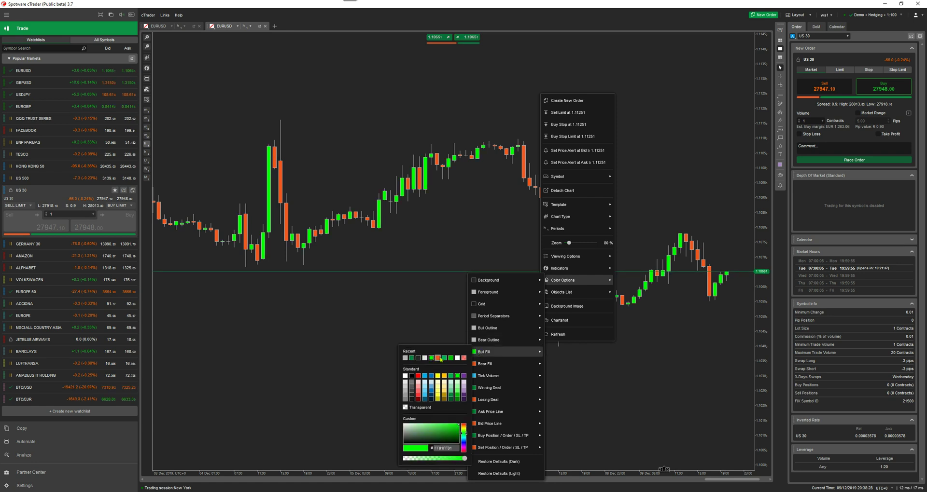
pyautogui.click(444, 358)
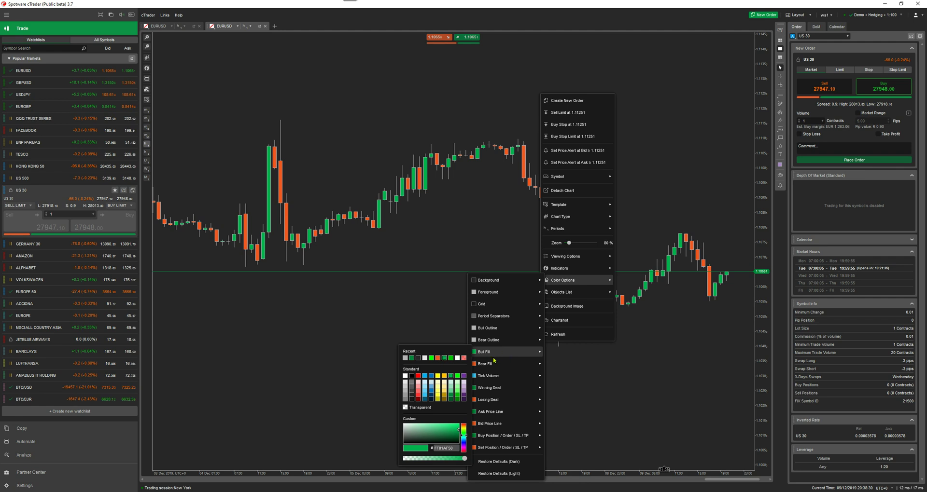
pyautogui.moveTo(490, 364)
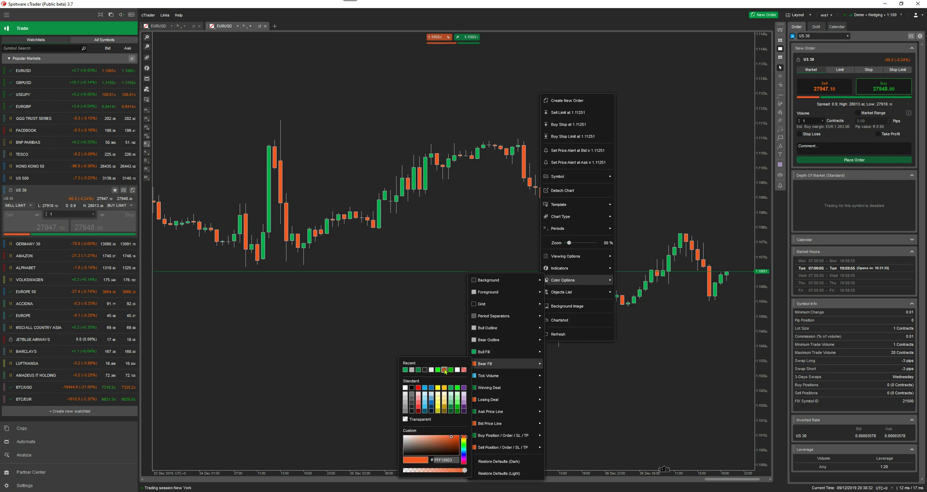
pyautogui.click(418, 411)
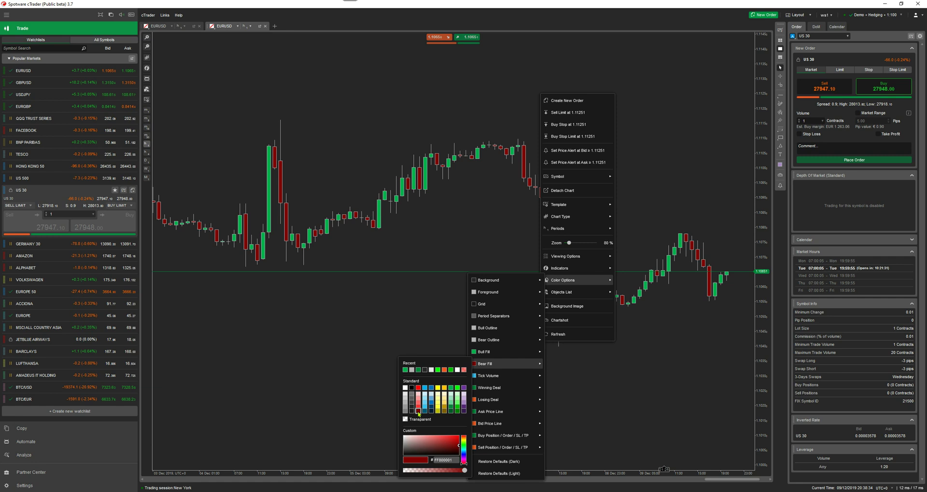
pyautogui.click(418, 388)
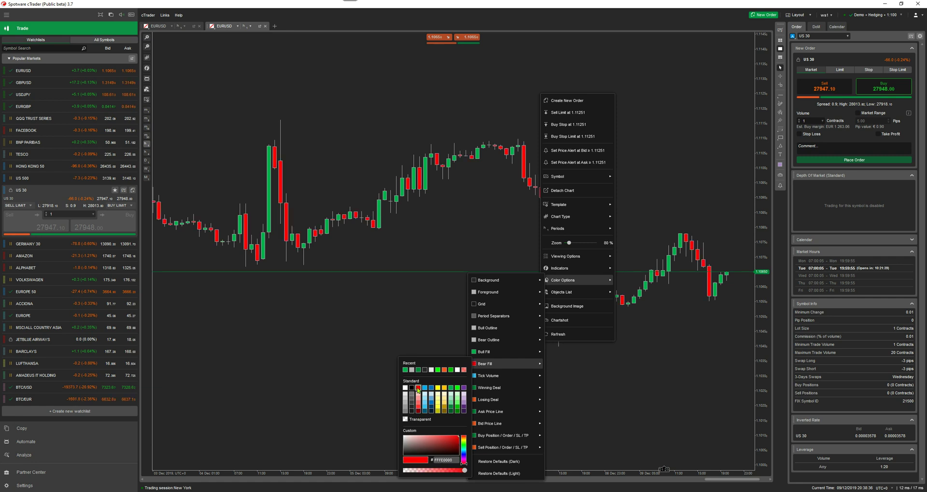
pyautogui.click(462, 242)
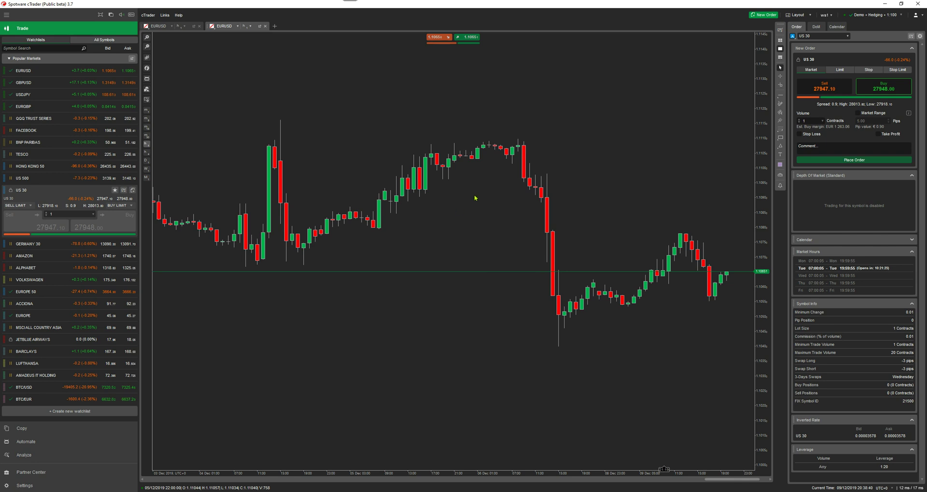
# - Save the current chart settings as a new template named Mytemplate
pyautogui.rightClick(609, 108)
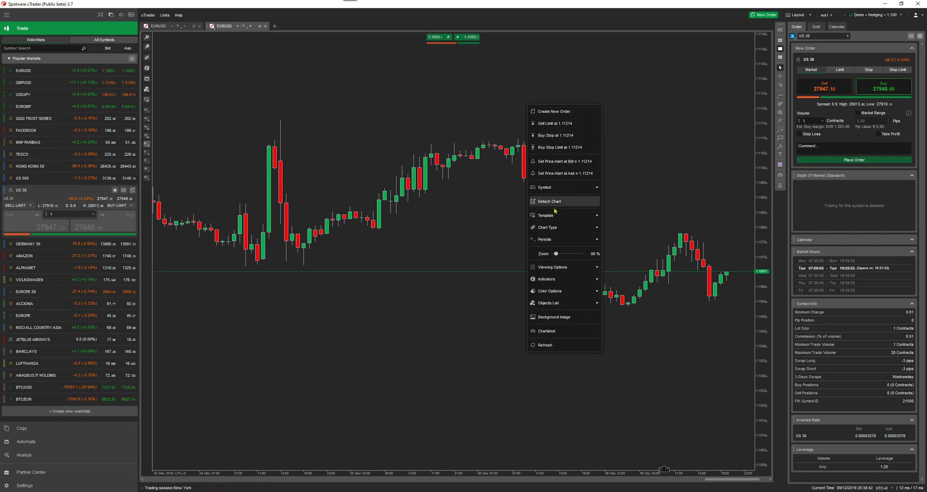
pyautogui.moveTo(553, 214)
pyautogui.click(499, 215)
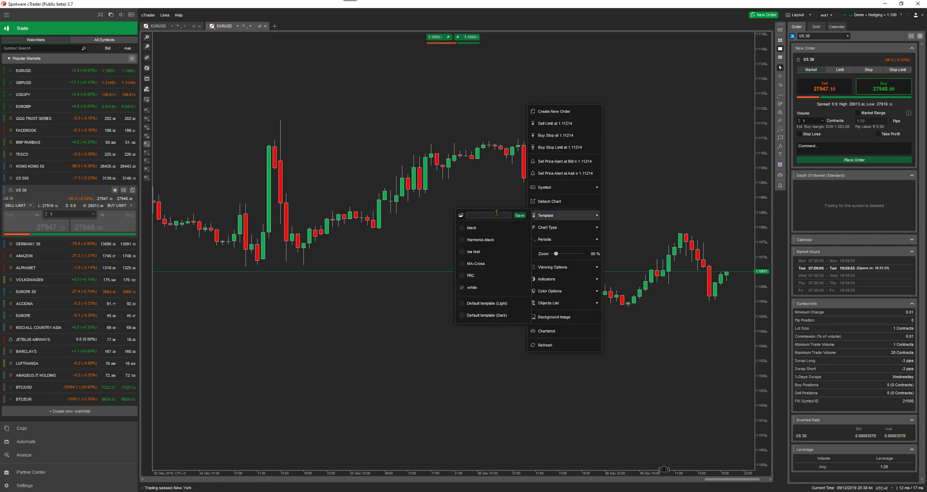
pyautogui.write('Mytemplate')
pyautogui.click(514, 215)
pyautogui.click(685, 153)
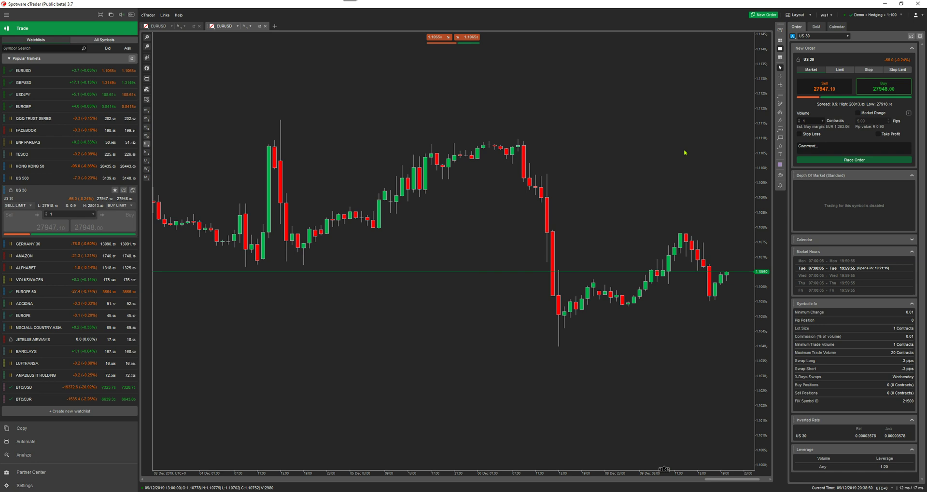
# - Open a new EURUSD chart and apply the Mytemplate template to it
pyautogui.click(274, 25)
pyautogui.click(435, 201)
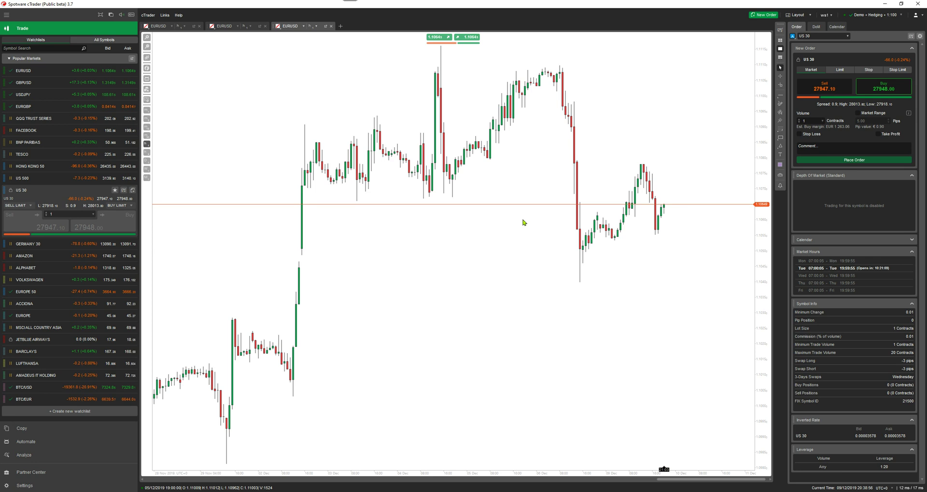
pyautogui.click(148, 42)
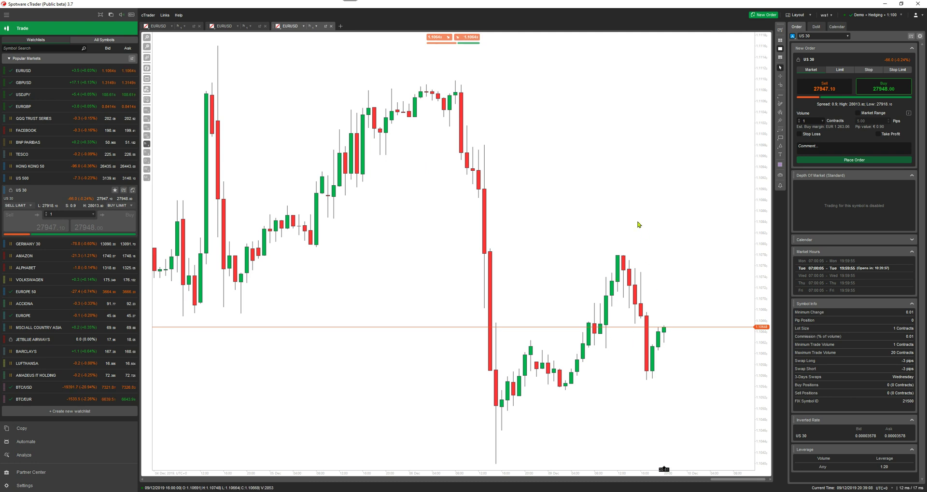
pyautogui.rightClick(571, 174)
pyautogui.moveTo(510, 283)
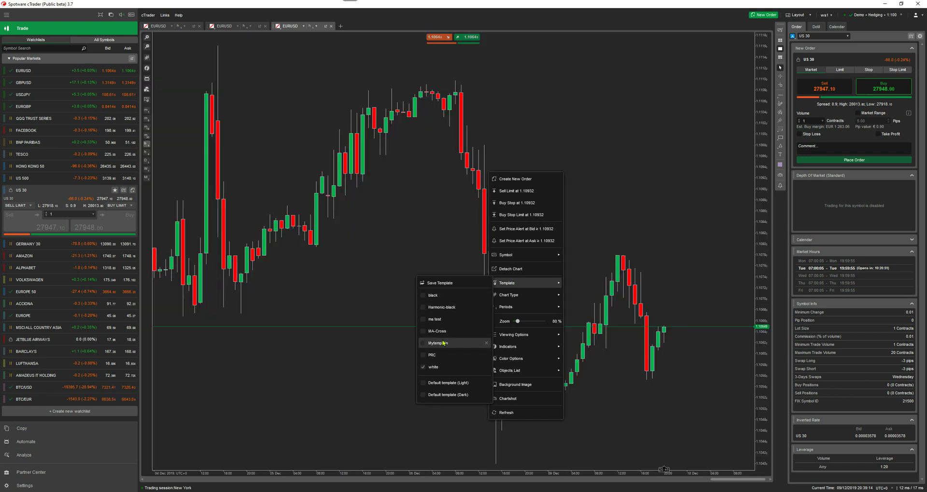
pyautogui.click(648, 162)
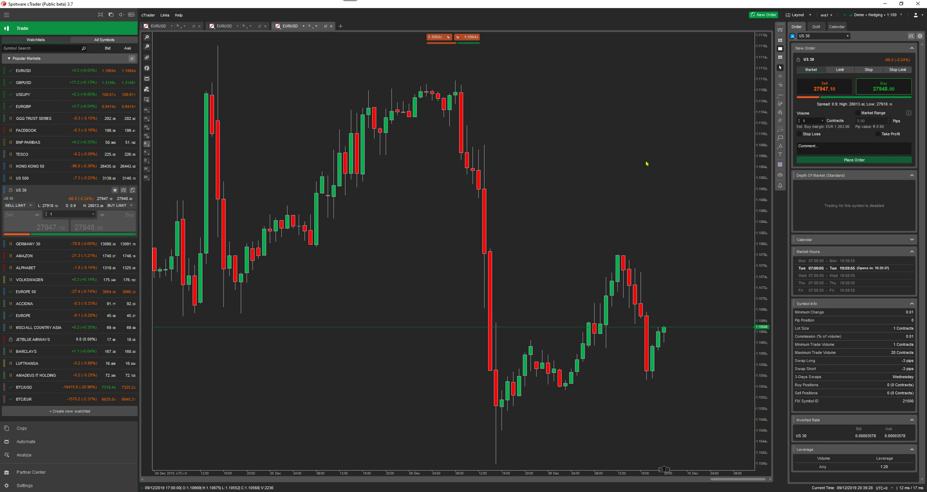
# - Apply the Harmonic-black template to the new chart and inspect the Harmonic Pattern Scanner settings
pyautogui.rightClick(608, 151)
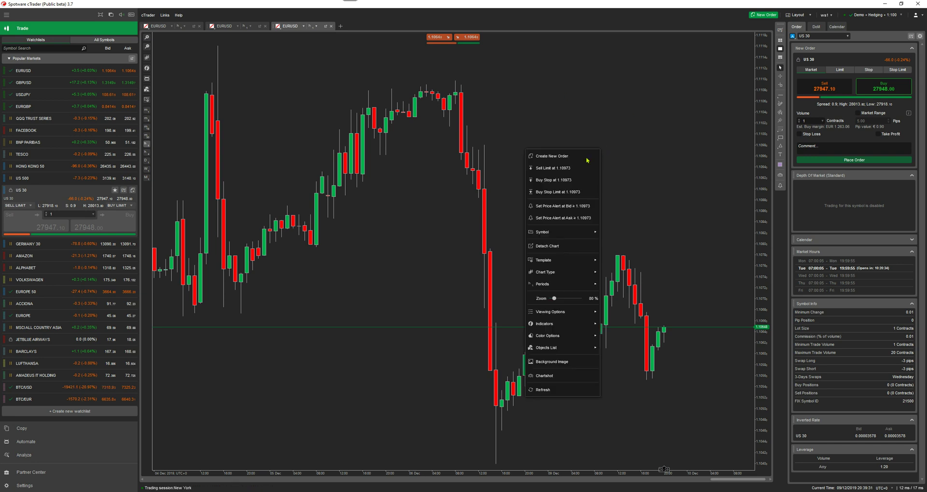
pyautogui.moveTo(550, 234)
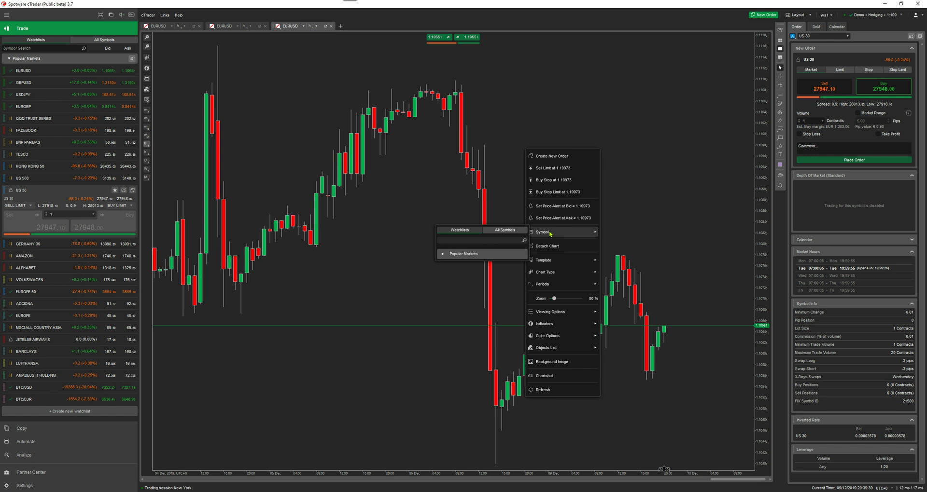
pyautogui.moveTo(543, 261)
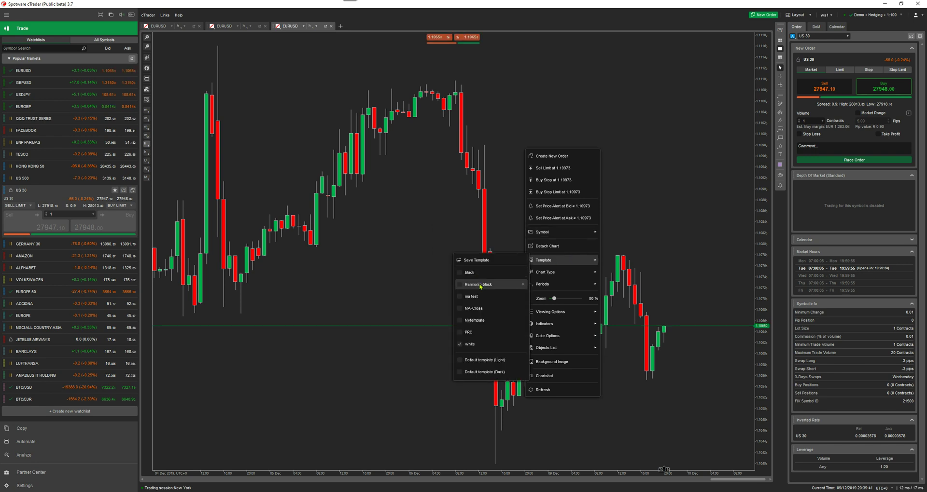
pyautogui.click(480, 285)
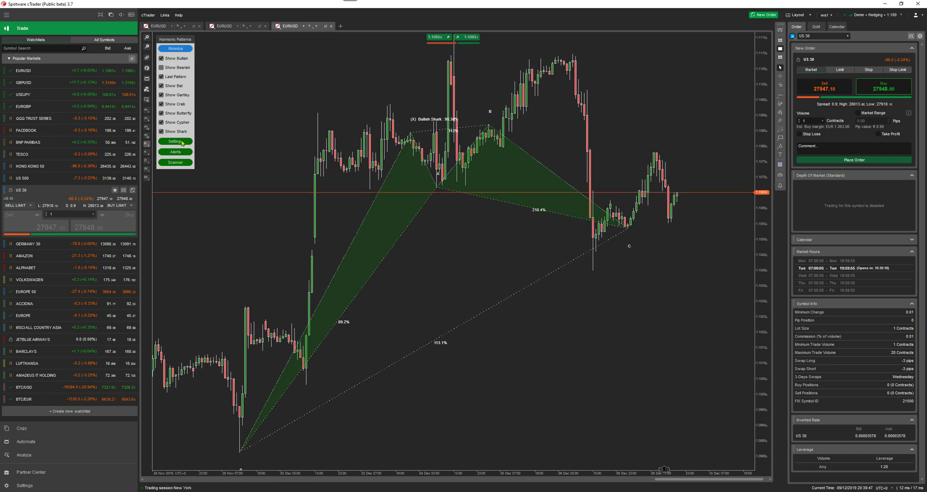
pyautogui.click(176, 142)
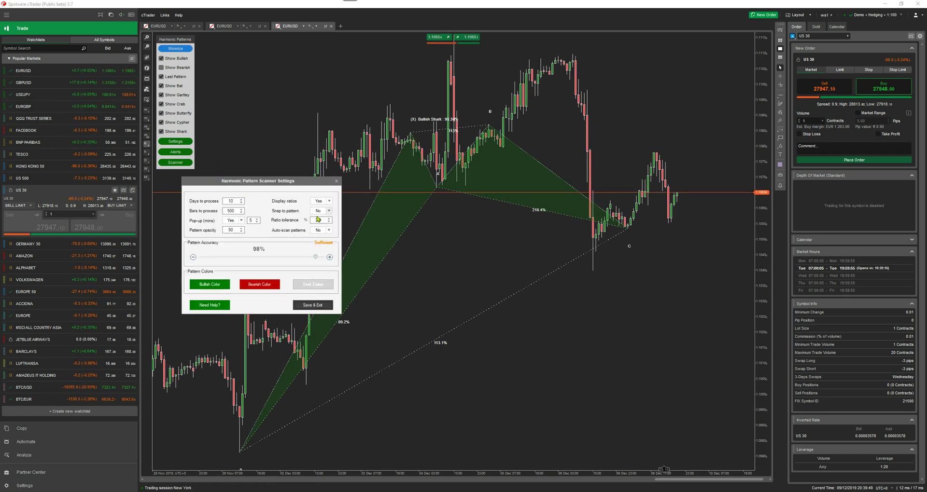
pyautogui.click(312, 305)
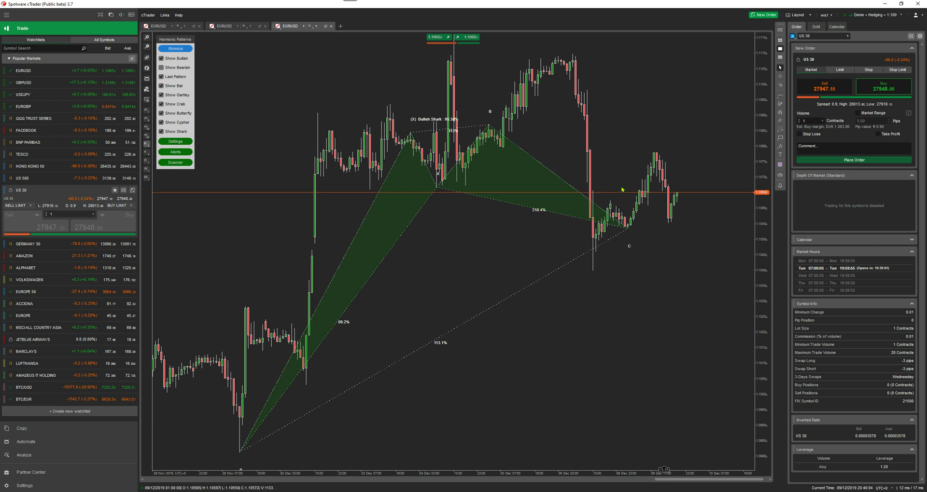
# - Apply the MA-Cross template to the new chart
pyautogui.rightClick(539, 187)
pyautogui.moveTo(563, 299)
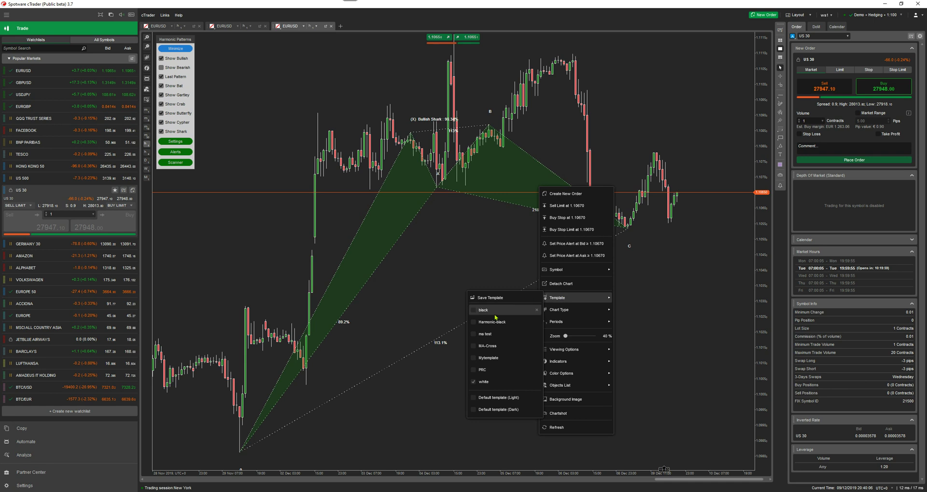
pyautogui.click(485, 346)
pyautogui.click(704, 238)
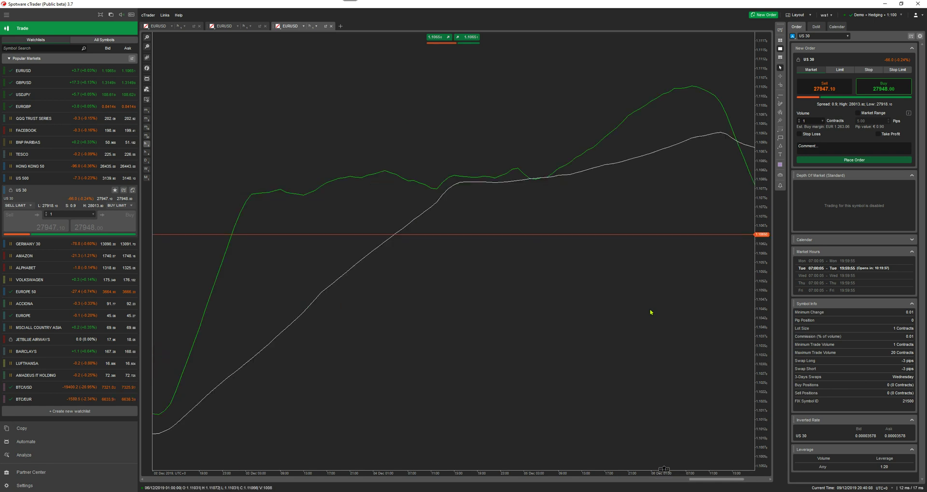
pyautogui.moveTo(674, 296); pyautogui.dragTo(491, 315)
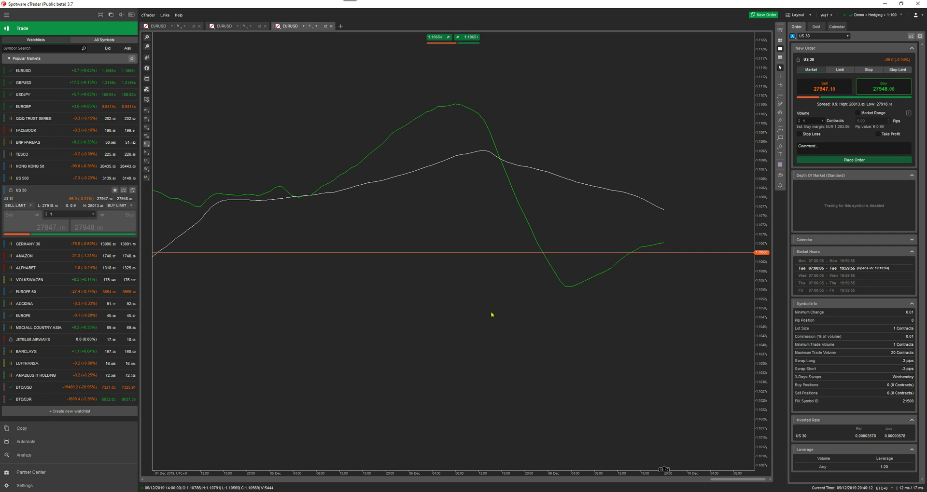
# - Switch the new chart to the black template
pyautogui.rightClick(438, 236)
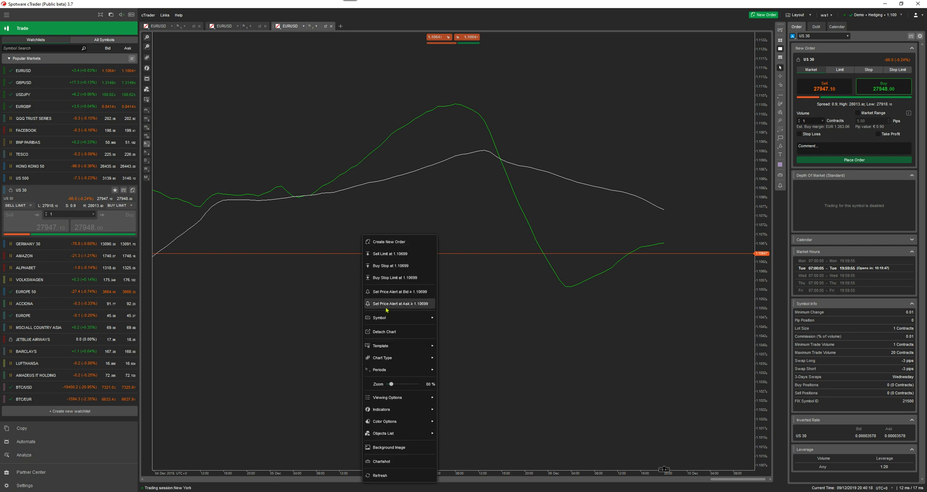
pyautogui.moveTo(379, 346)
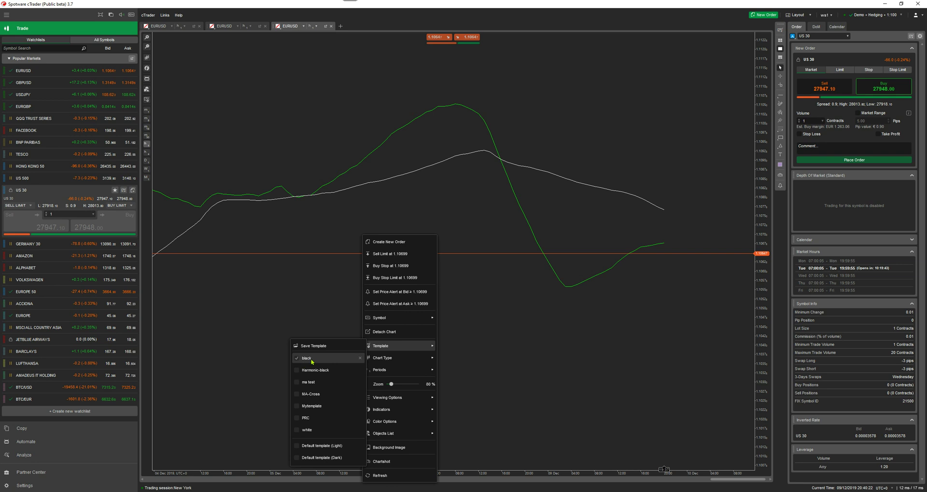
pyautogui.click(307, 358)
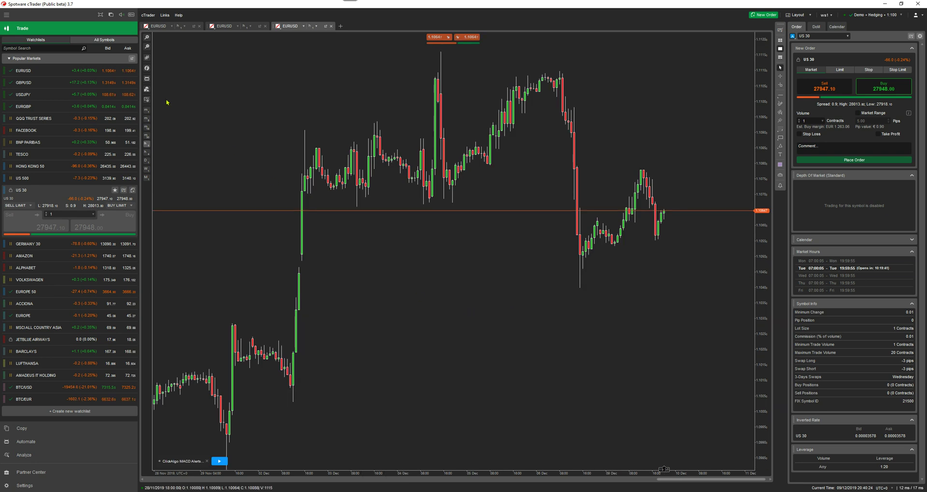
# - Add a 14-period Simple Moving Average trend indicator with its default line color to the chart
pyautogui.click(146, 68)
pyautogui.moveTo(121, 81)
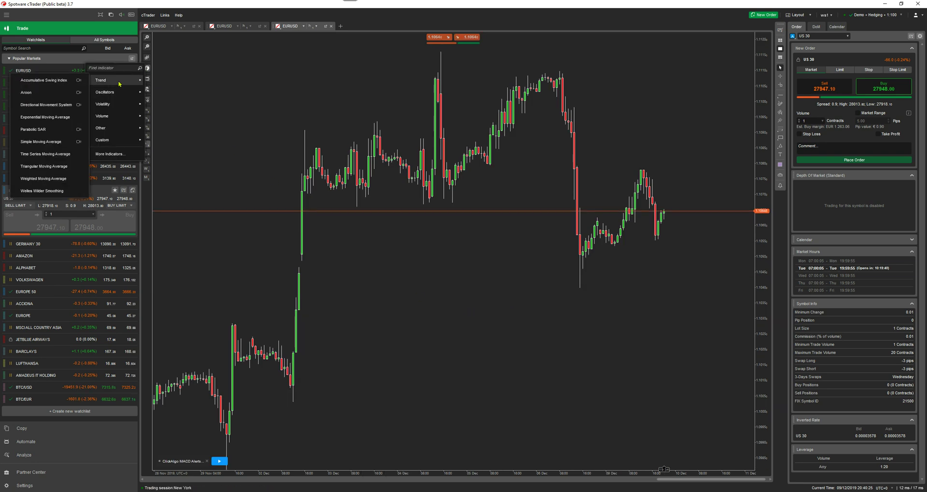
pyautogui.click(50, 142)
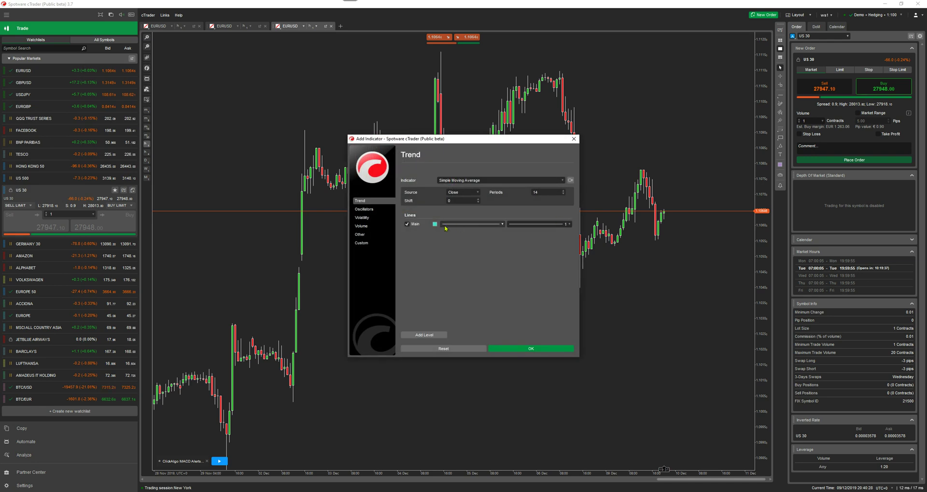
pyautogui.click(513, 349)
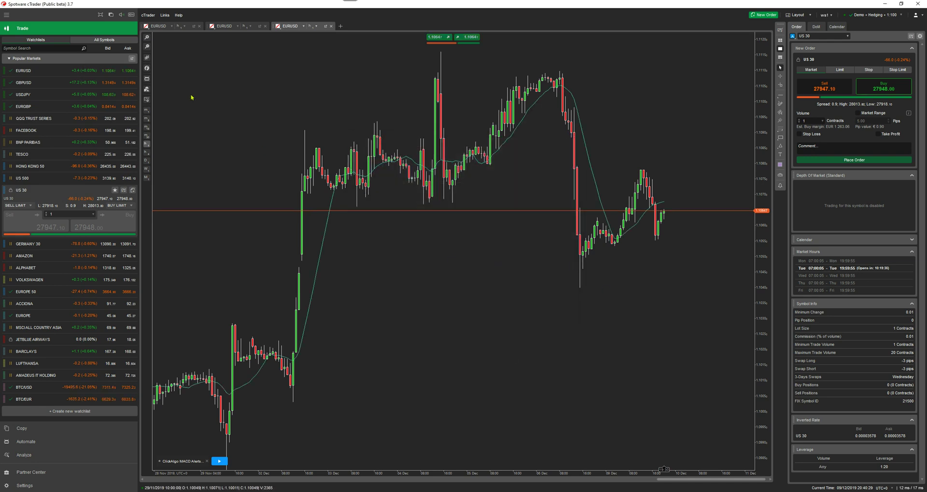
# - Add a second Simple Moving Average with 50 periods and a green line from the recent colors
pyautogui.click(147, 68)
pyautogui.moveTo(128, 79)
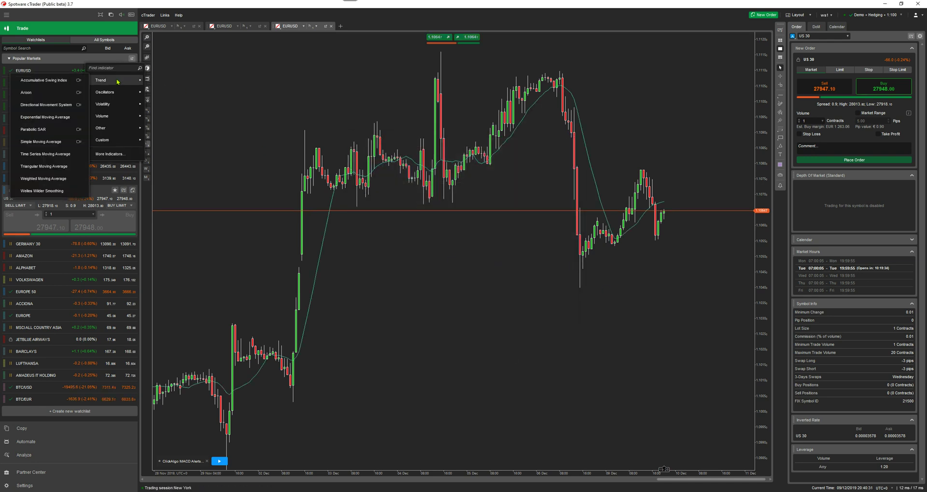
pyautogui.click(50, 140)
pyautogui.doubleClick(543, 192)
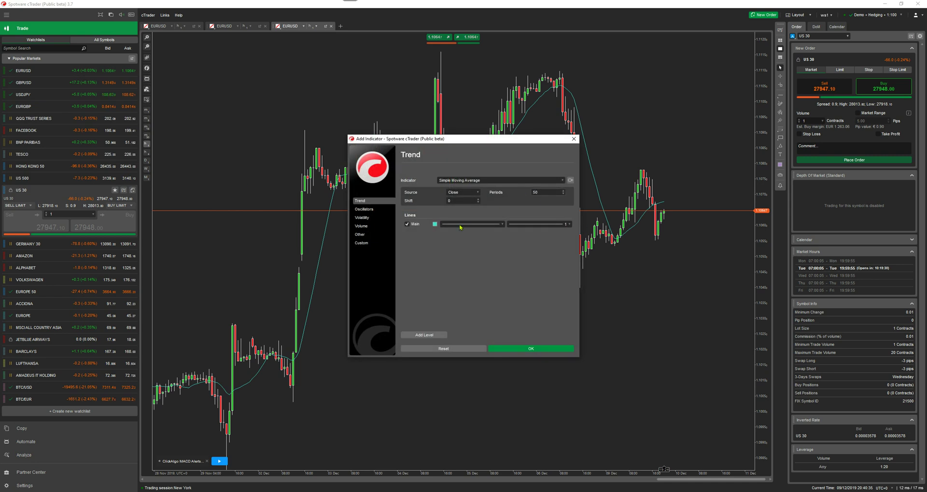
pyautogui.click(434, 224)
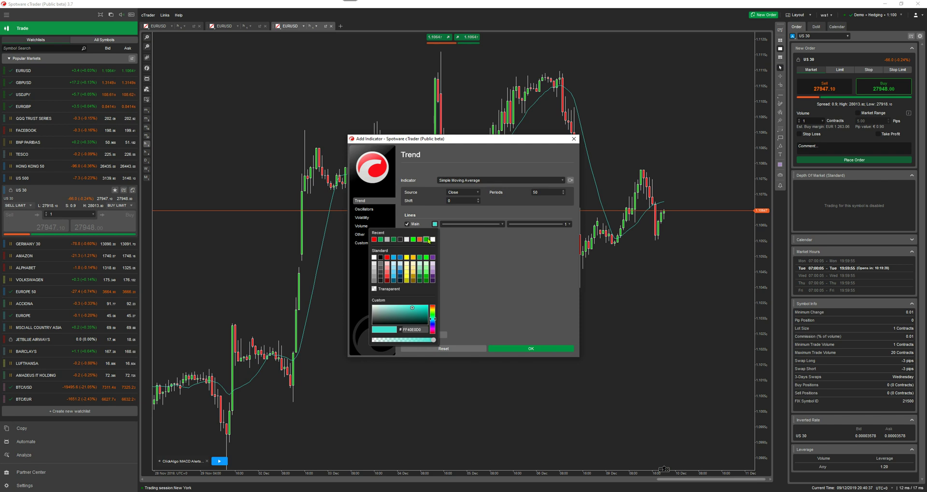
pyautogui.click(427, 240)
pyautogui.click(519, 348)
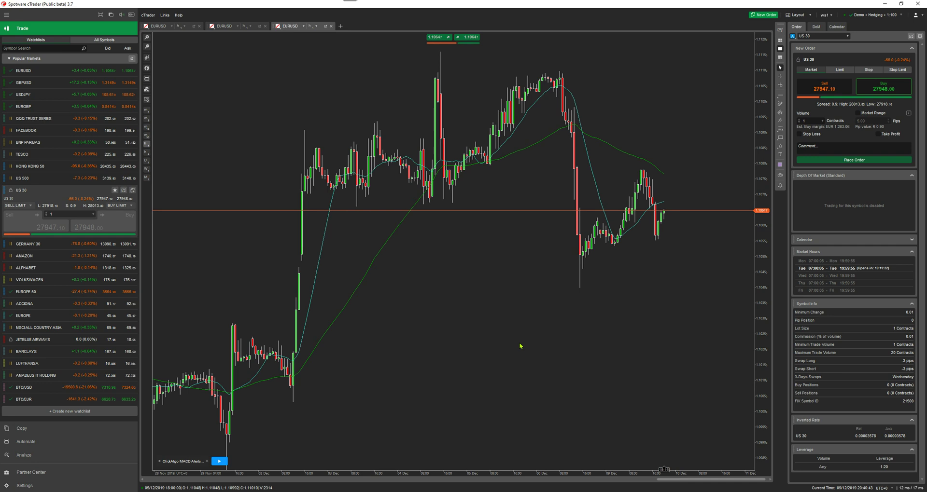
# - Set the bull and bear candle outlines to the dark grey background color FF262626
pyautogui.rightClick(389, 64)
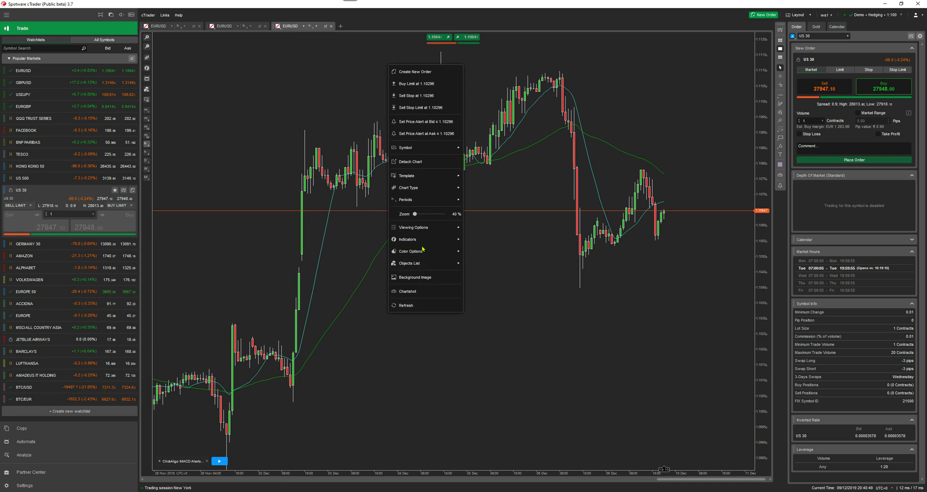
pyautogui.moveTo(423, 249)
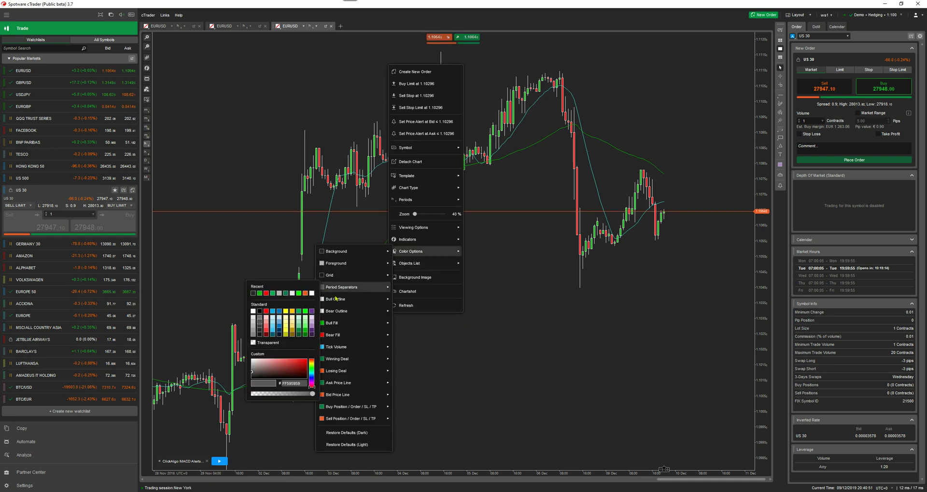
pyautogui.moveTo(336, 299)
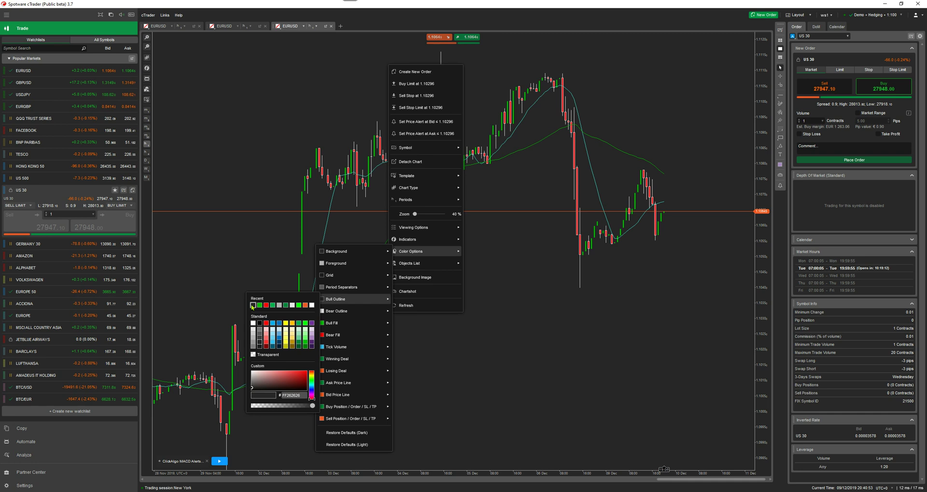
pyautogui.click(252, 306)
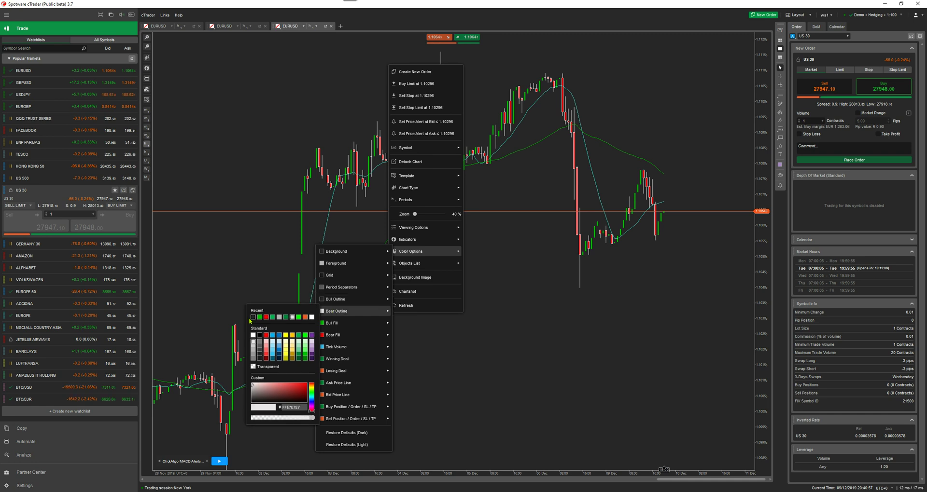
pyautogui.click(252, 317)
# - Set the bull and bear candle fills to the same dark grey FF262626, hiding the candles
pyautogui.moveTo(331, 324)
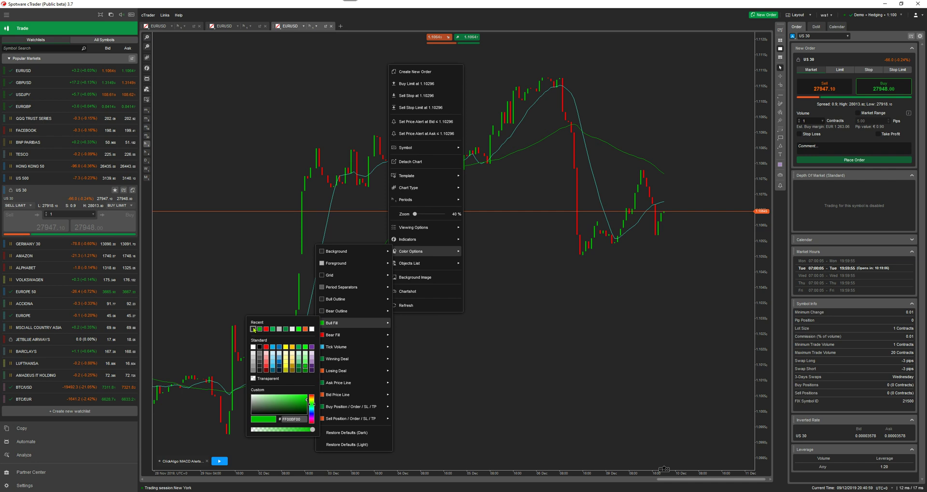
pyautogui.click(253, 330)
pyautogui.click(253, 342)
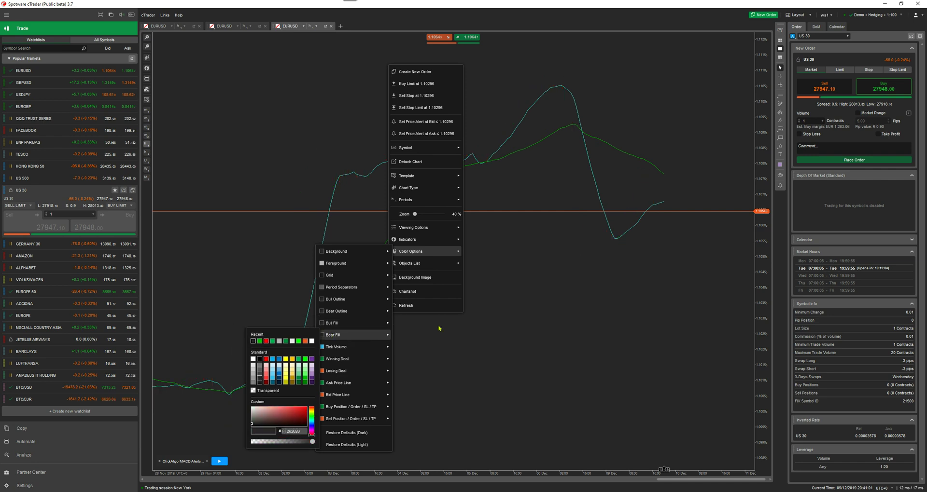
pyautogui.click(502, 271)
pyautogui.rightClick(522, 257)
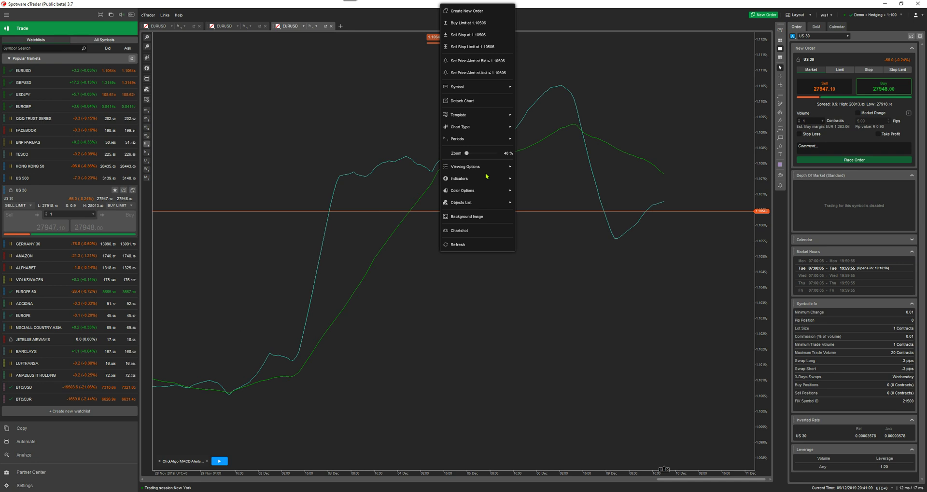
pyautogui.moveTo(481, 117)
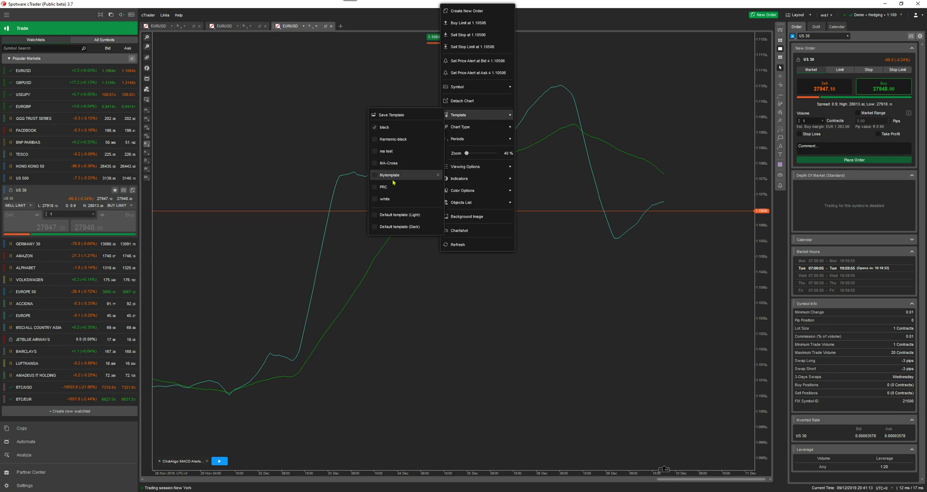
pyautogui.click(496, 282)
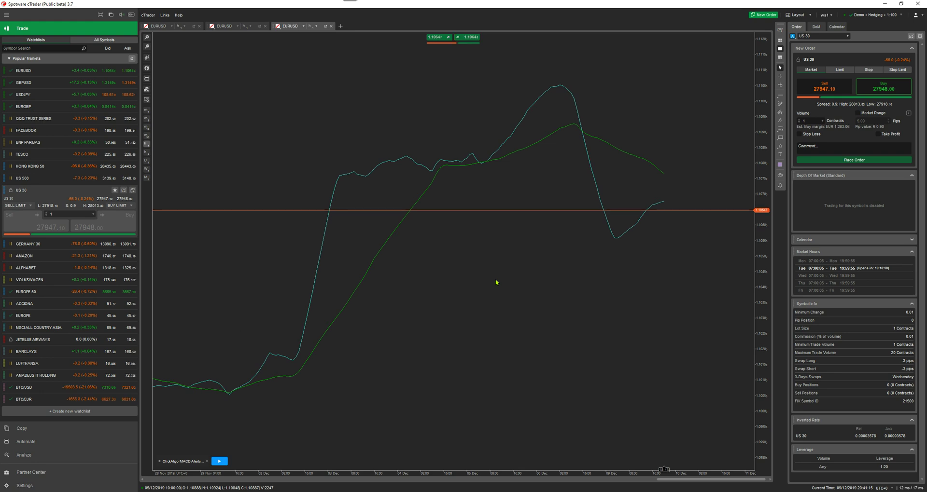